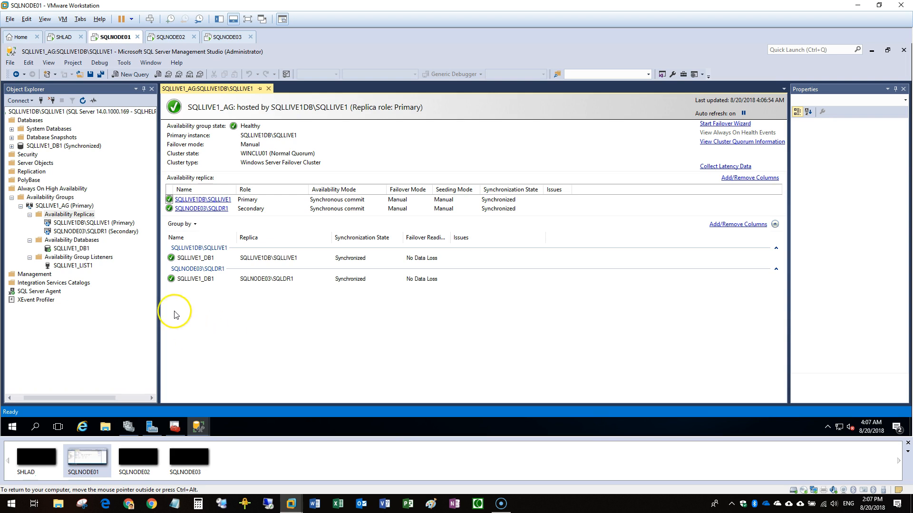
# - Try to add another listener to the SQLLIVE1_AG availability group
pyautogui.rightClick(86, 260)
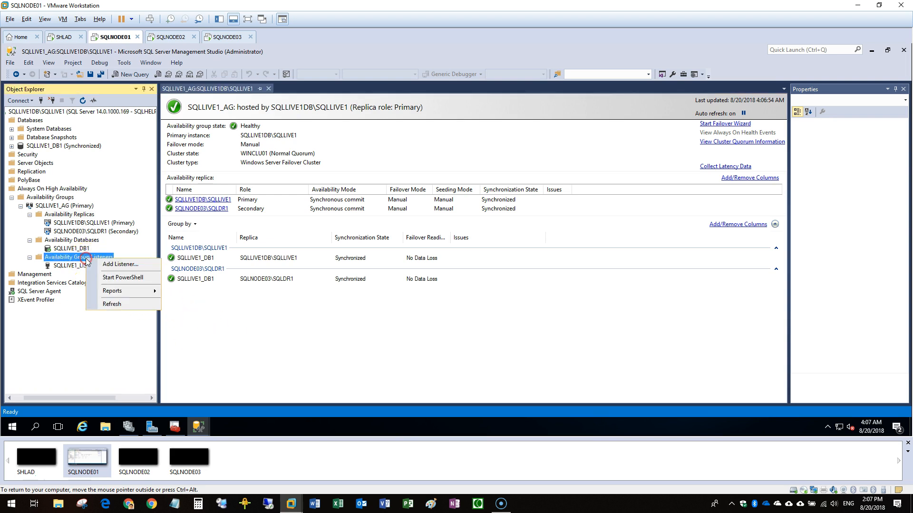
pyautogui.click(71, 266)
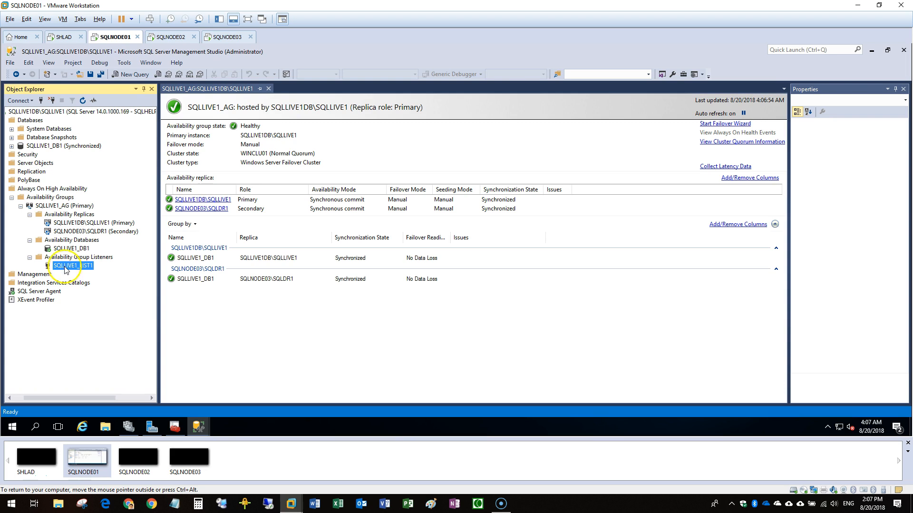
pyautogui.click(59, 206)
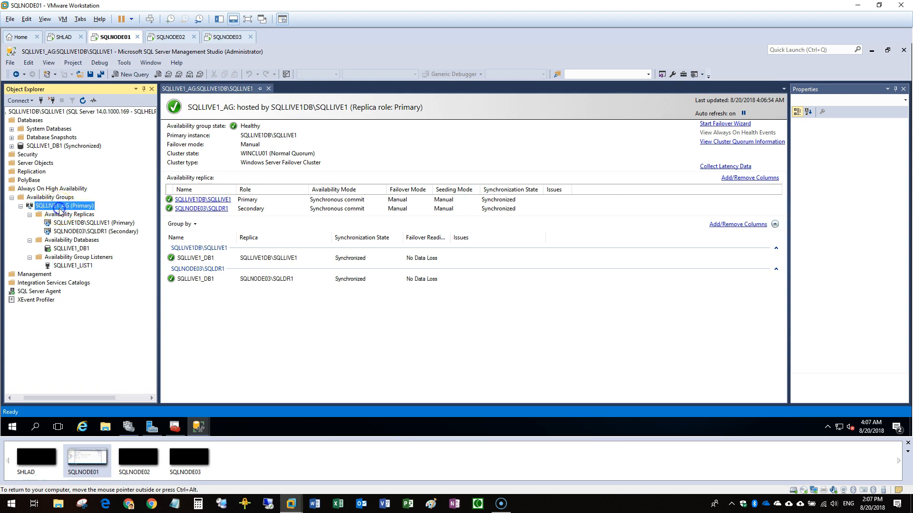
pyautogui.rightClick(81, 258)
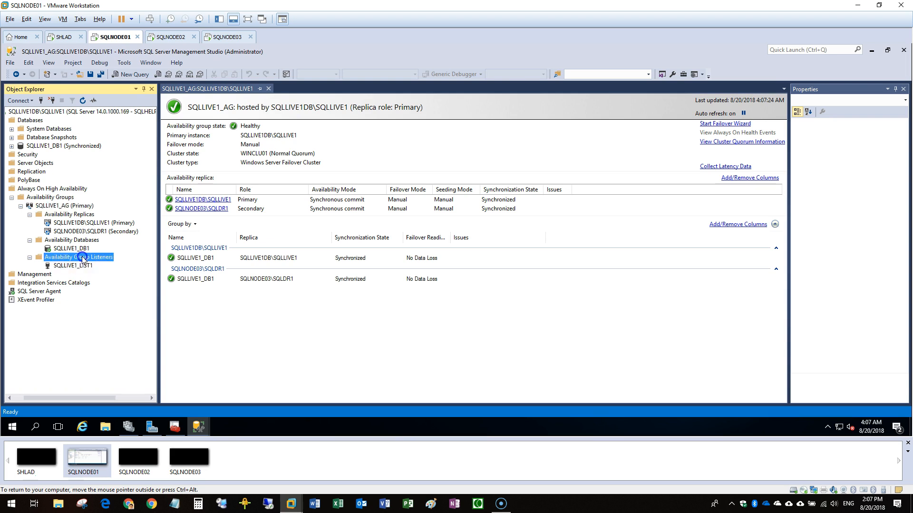
pyautogui.click(115, 262)
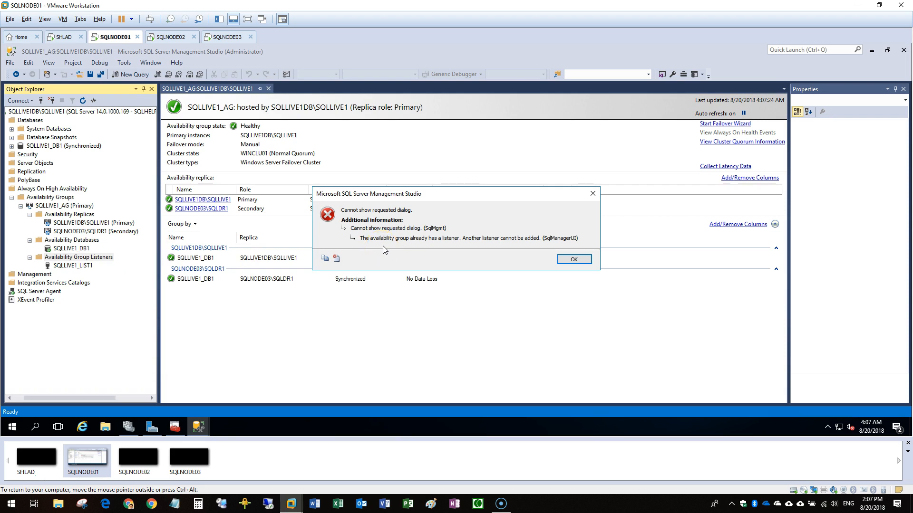
pyautogui.click(573, 260)
pyautogui.click(584, 260)
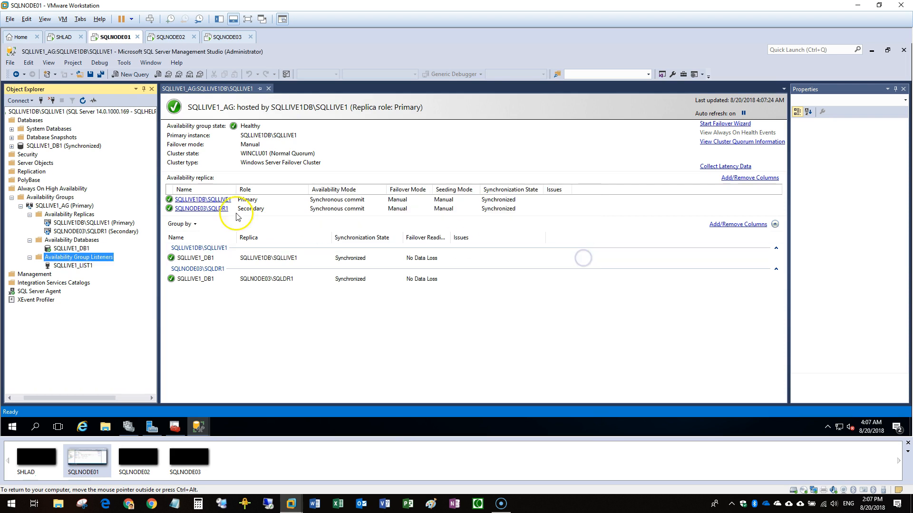
# - Connect Object Explorer to the database engine through the listener SQLLIVE1_LIST1,1426 using Windows Authentication
pyautogui.click(27, 100)
pyautogui.click(43, 108)
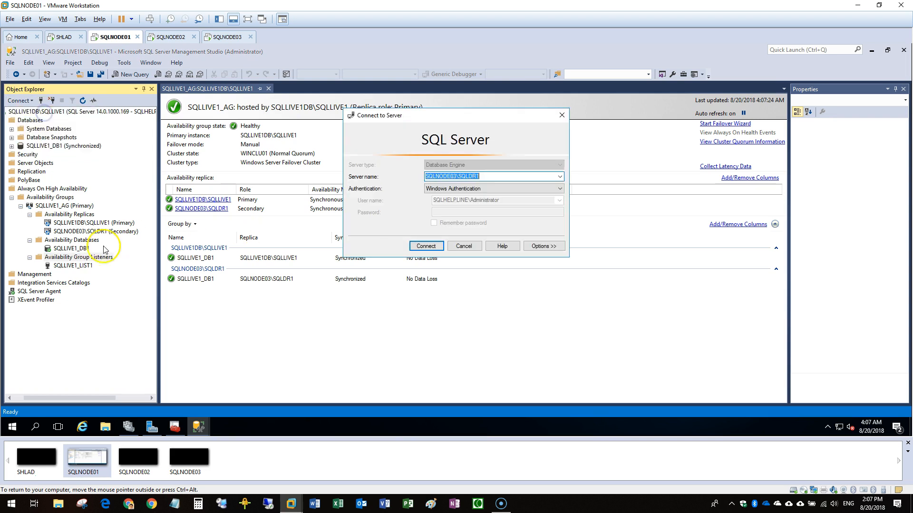
pyautogui.write('SQLLIVE')
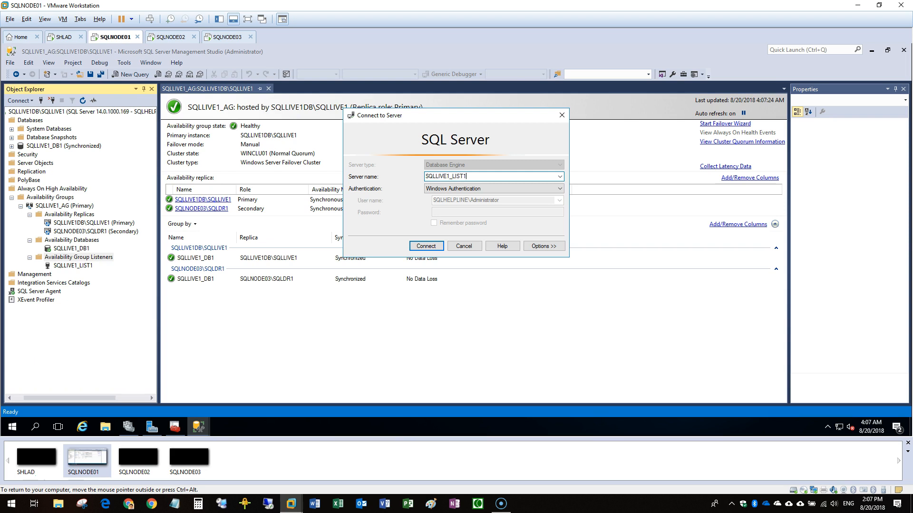
pyautogui.write('1_LIST1,1426')
pyautogui.hotkey('ctrl', 'a')
pyautogui.press('Right')
pyautogui.press('Return')
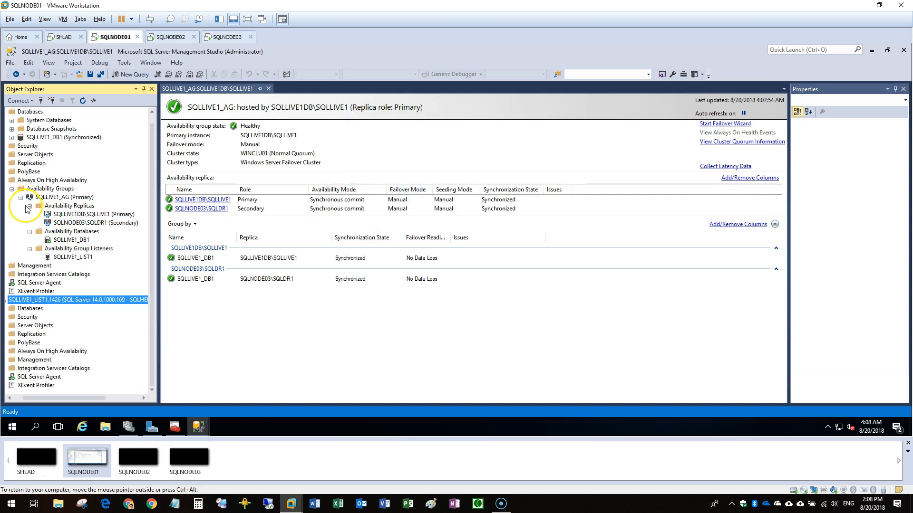
# - Collapse the Always On High Availability and Databases nodes of SQLLIVE1DB\SQLLIVE1 and widen Object Explorer to fit the full server names
pyautogui.doubleClick(38, 180)
pyautogui.click(56, 233)
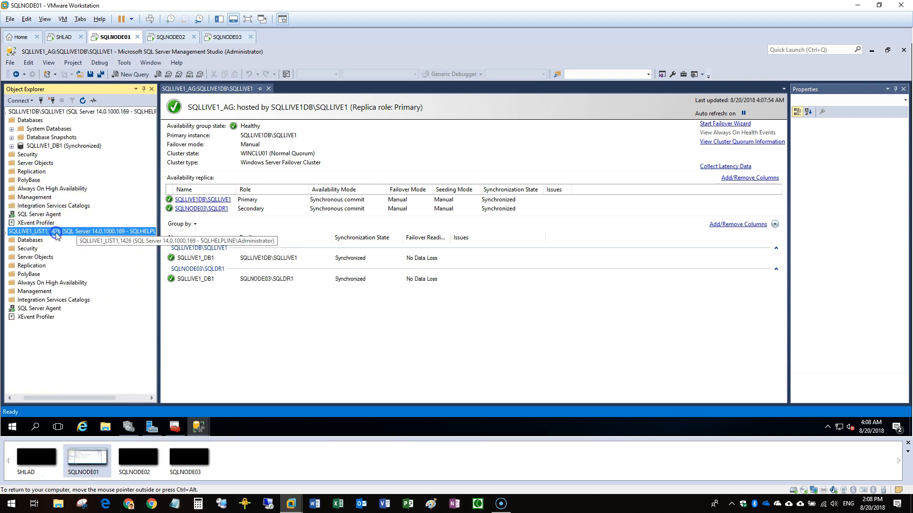
pyautogui.moveTo(69, 400); pyautogui.dragTo(57, 400)
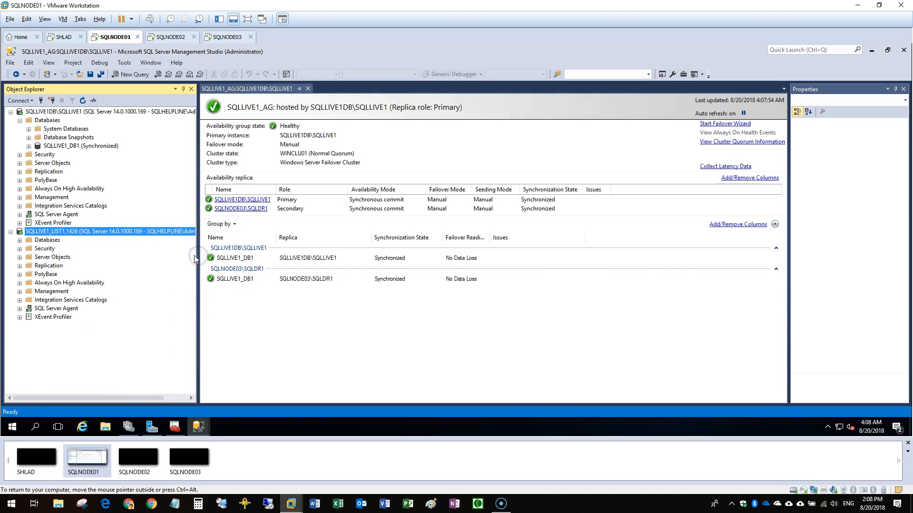
pyautogui.moveTo(197, 254); pyautogui.dragTo(313, 247)
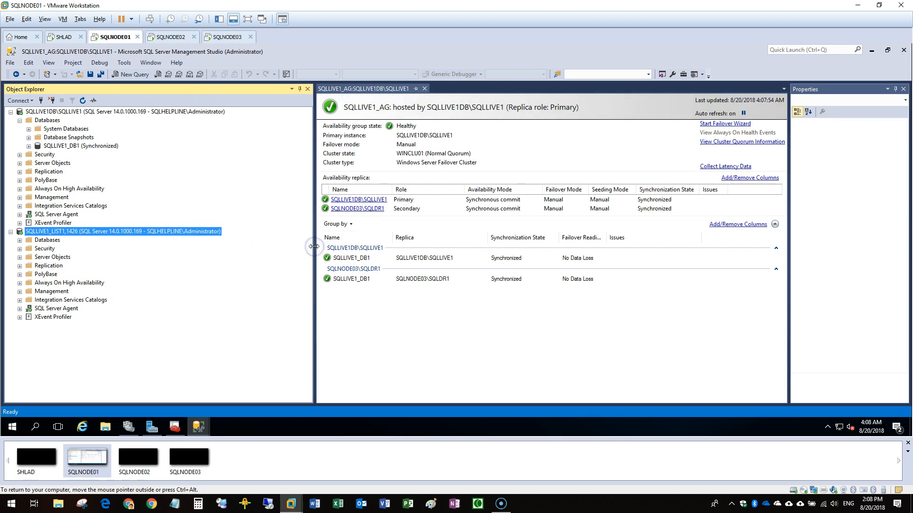
pyautogui.click(19, 120)
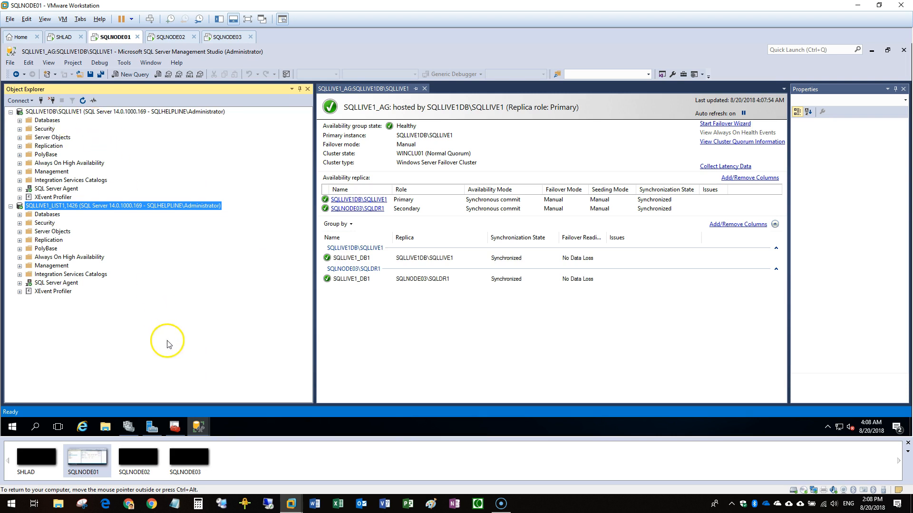
# - Switch to Failover Cluster Manager and start adding a Client Access Point resource to the SQLLIVE1_AG role
pyautogui.click(128, 426)
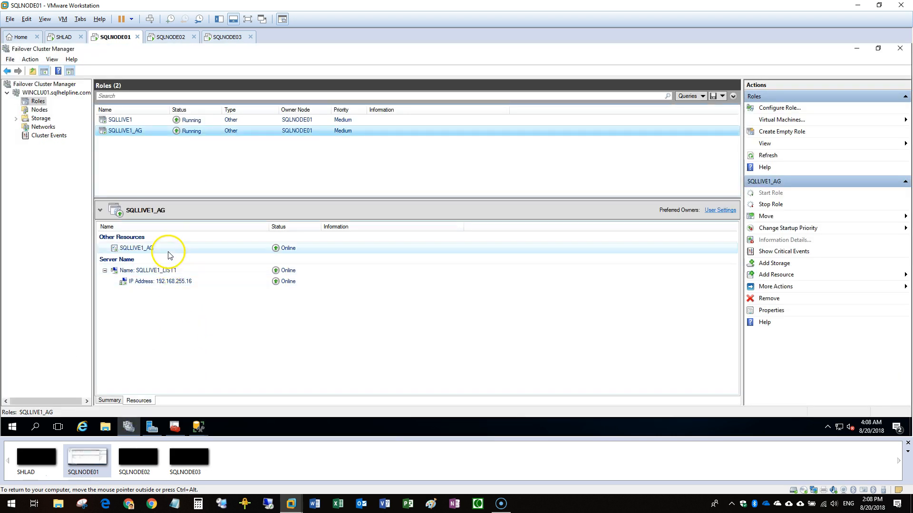
pyautogui.click(142, 131)
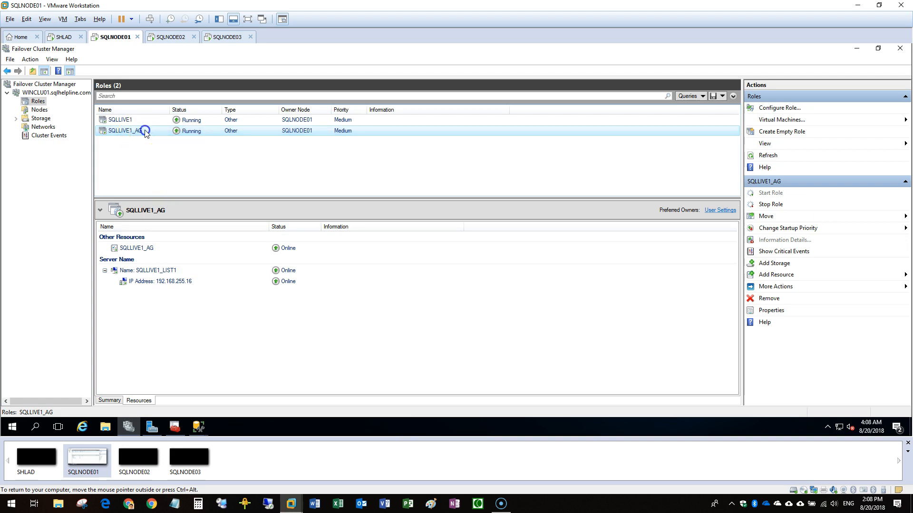
pyautogui.click(208, 132)
pyautogui.click(147, 132)
pyautogui.click(141, 141)
pyautogui.click(139, 135)
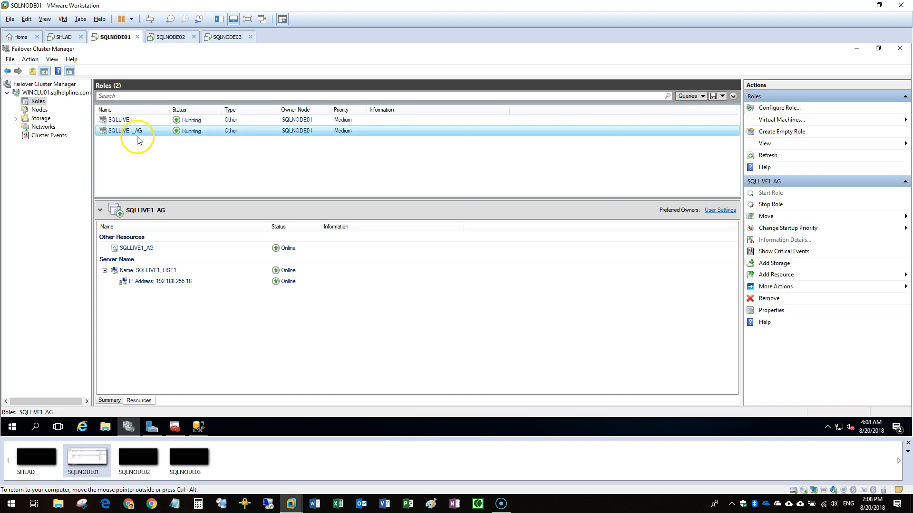
pyautogui.rightClick(139, 136)
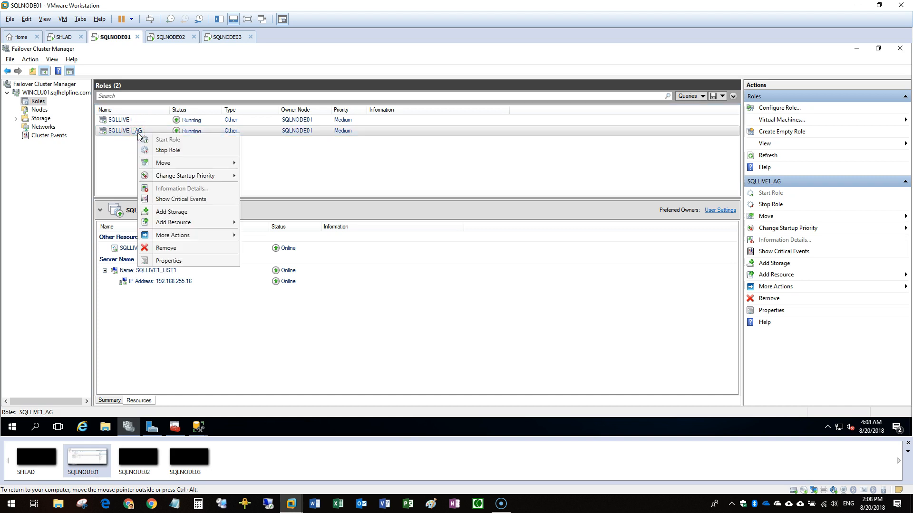
pyautogui.click(174, 223)
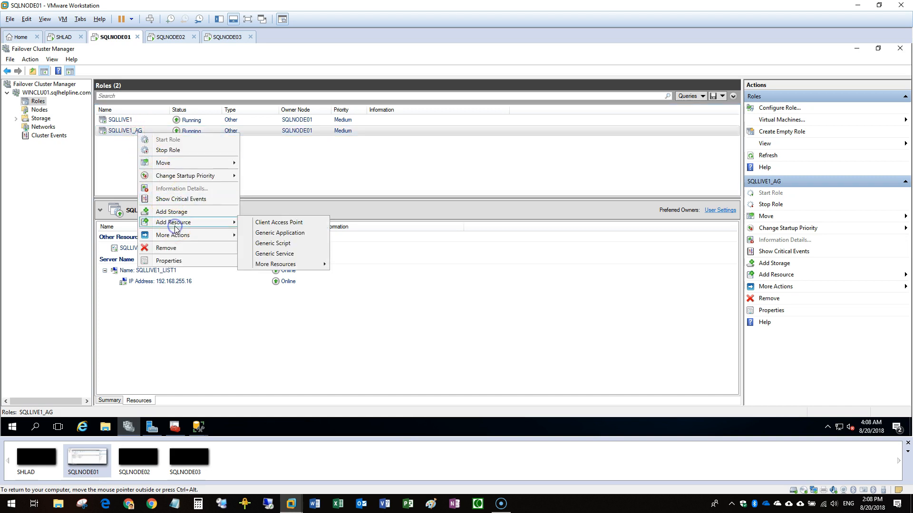
pyautogui.click(252, 222)
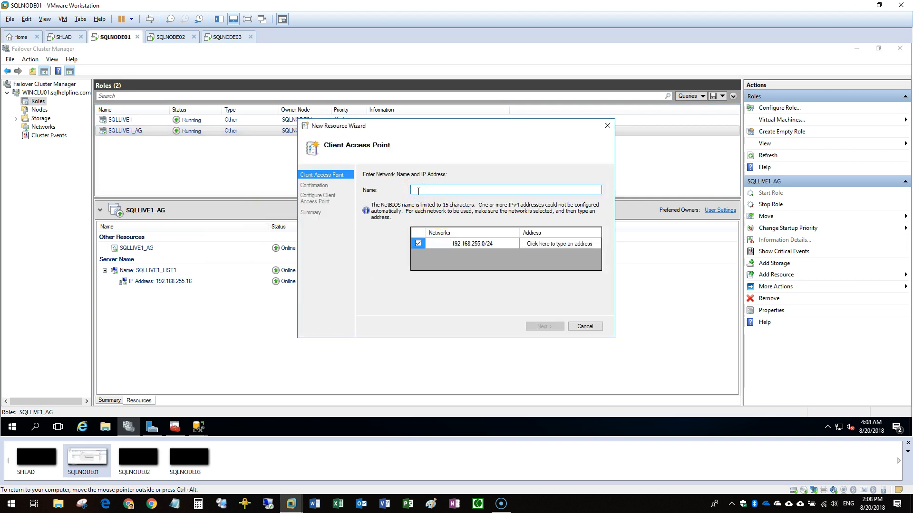
# - Name the client access point SQLLIVE1_LIST2 and set its address on the 192.168.255.0/24 network to 192.168.255.17
pyautogui.click(405, 222)
pyautogui.click(433, 186)
pyautogui.write('SQLLIVE1_LIST2')
pyautogui.click(556, 245)
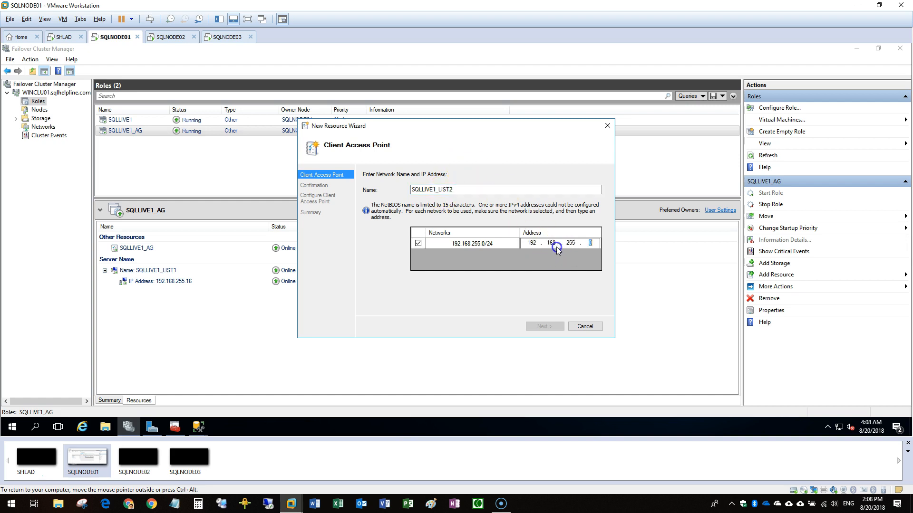
pyautogui.write('17')
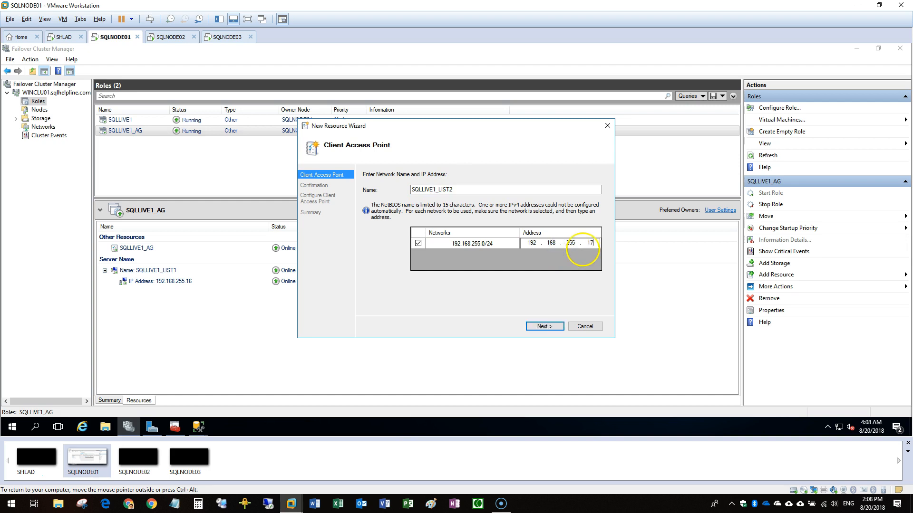
# - Switch to SQLClusterLab.txt in Notepad and duplicate the SQLLIVE1_LIST1 line below itself with the address 192.168.255.17
pyautogui.rightClick(174, 501)
pyautogui.click(148, 347)
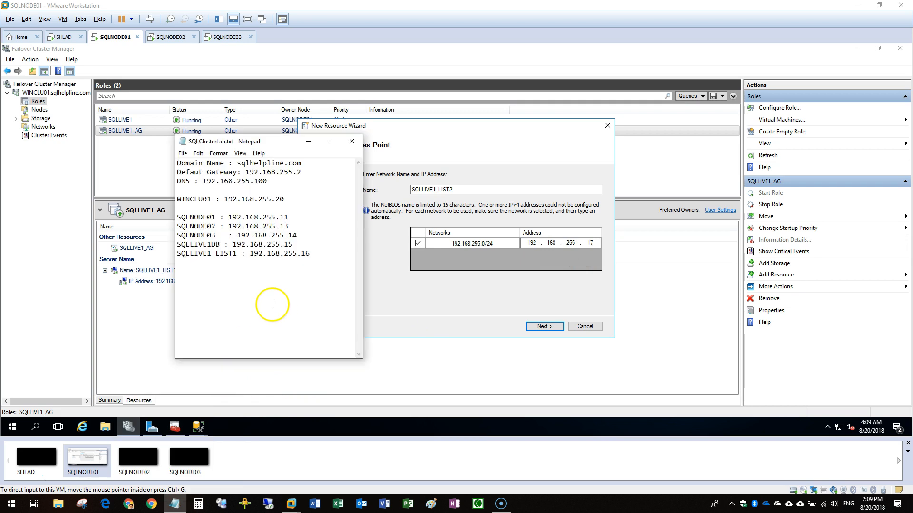
pyautogui.tripleClick(329, 252)
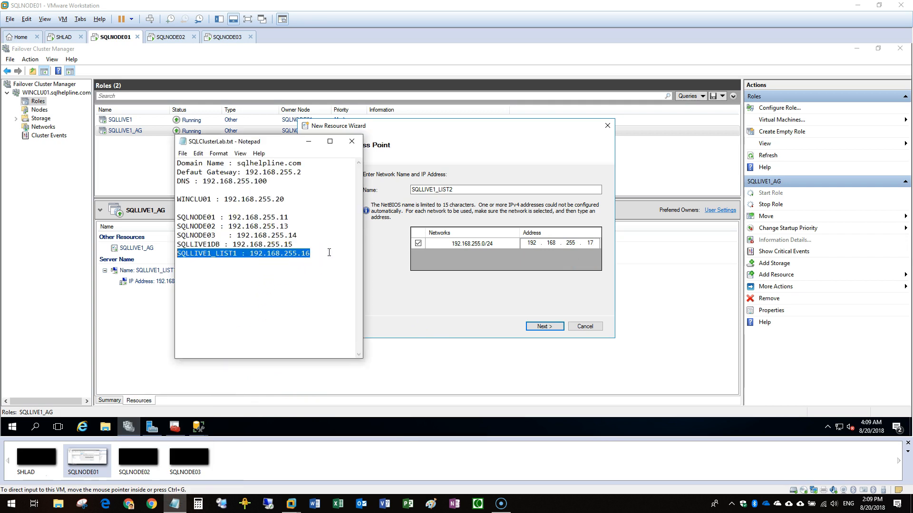
pyautogui.hotkey('ctrl', 'c')
pyautogui.press('End')
pyautogui.press('Return')
pyautogui.hotkey('ctrl', 'v')
pyautogui.write('7')
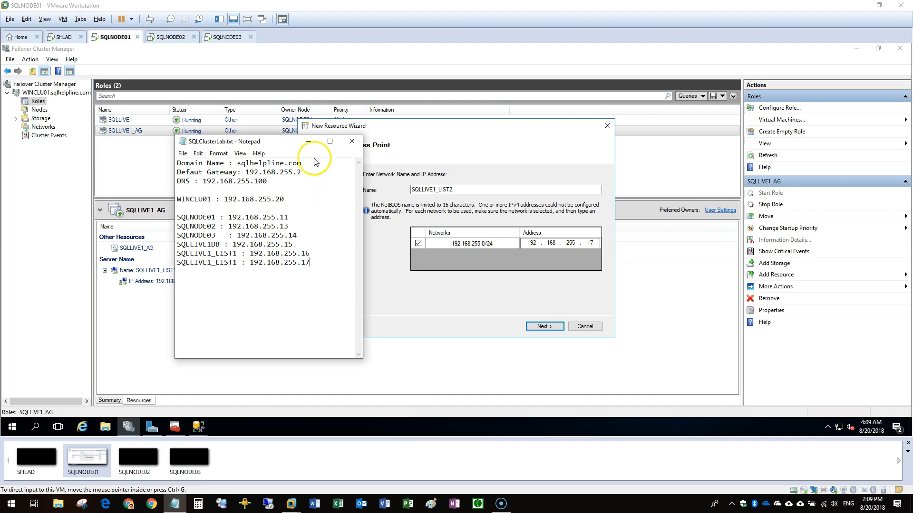
pyautogui.click(313, 131)
# - Confirm the SQLLIVE1_LIST2 client access point settings, create the resource and finish the New Resource Wizard
pyautogui.click(544, 326)
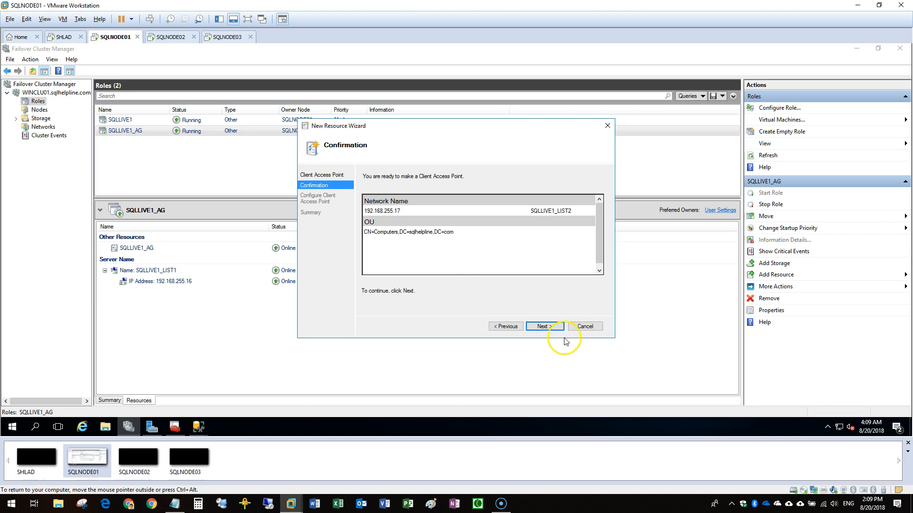
pyautogui.click(555, 326)
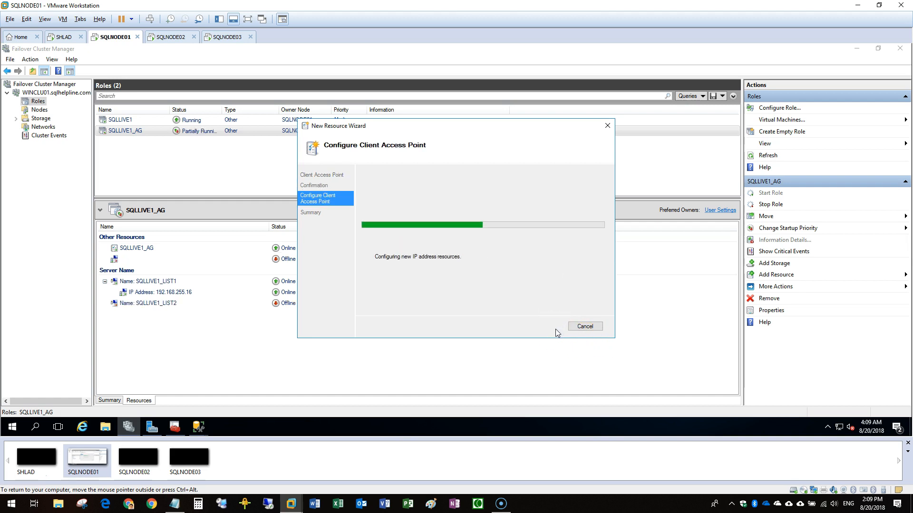
pyautogui.click(581, 327)
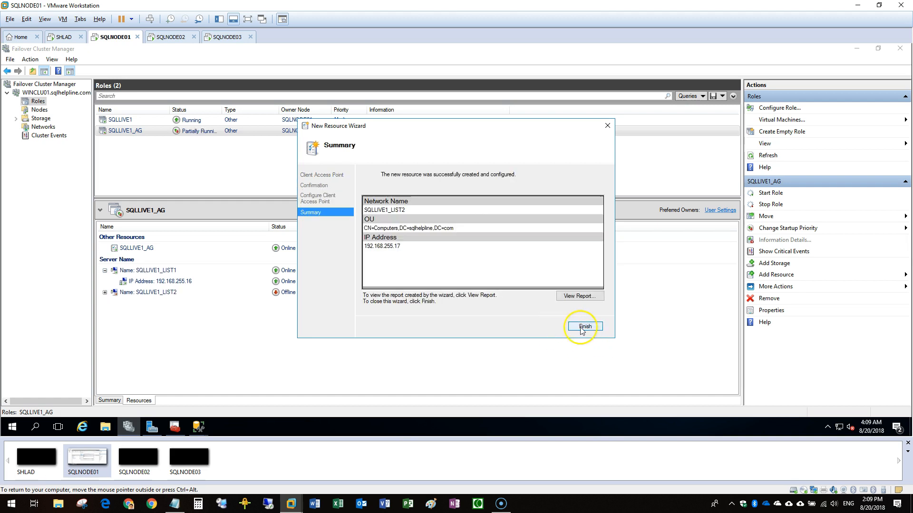
pyautogui.click(581, 327)
# - Expand the SQLLIVE1_LIST2 server name resource and bring it online
pyautogui.click(105, 292)
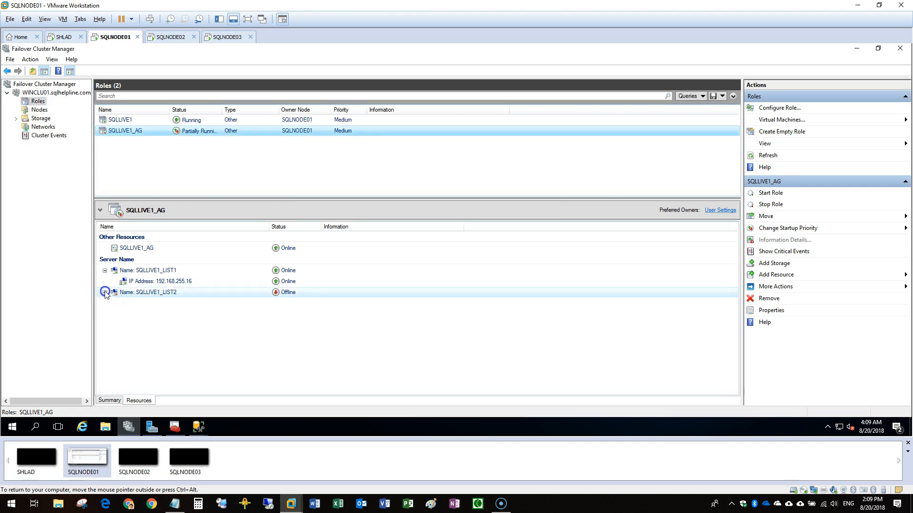
pyautogui.rightClick(161, 296)
pyautogui.click(204, 299)
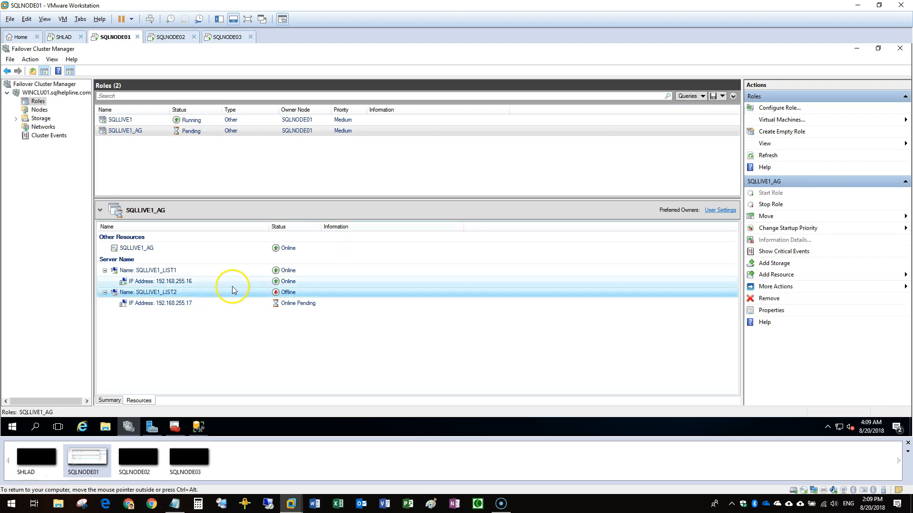
pyautogui.click(211, 290)
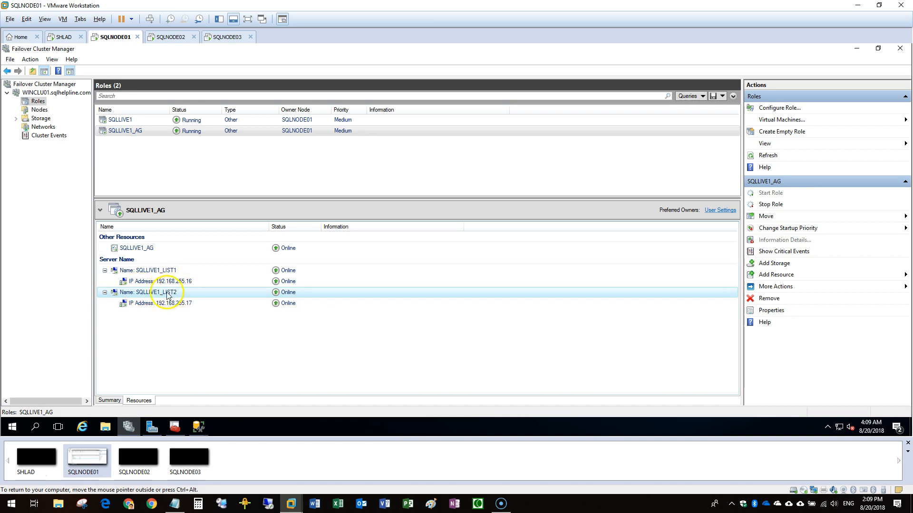
# - Open the dependencies of the SQLLIVE1_AG availability group resource and add the name SQLLIVE1_LIST2 as an AND dependency
pyautogui.click(132, 249)
pyautogui.rightClick(135, 251)
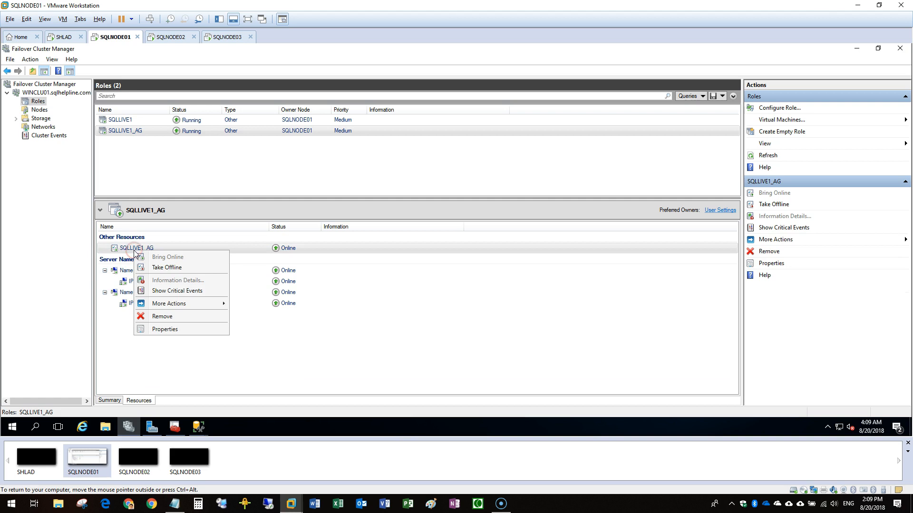
pyautogui.click(177, 330)
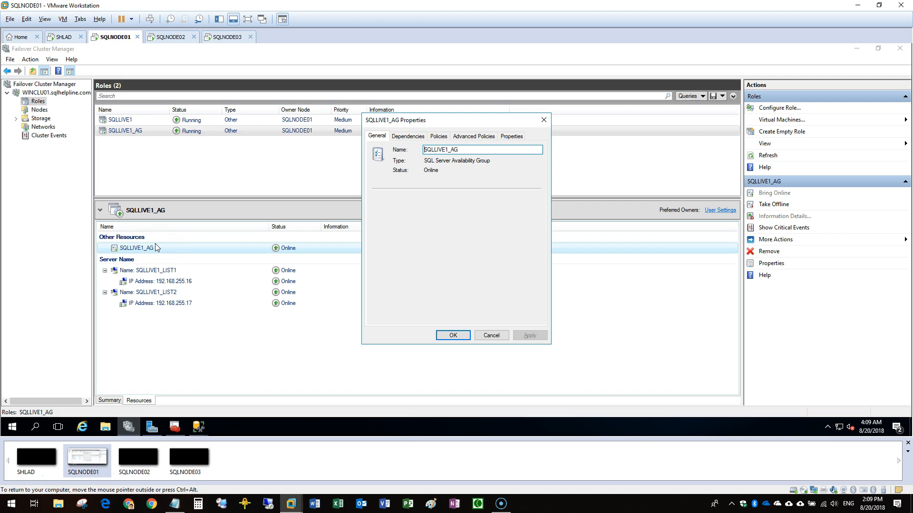
pyautogui.click(399, 136)
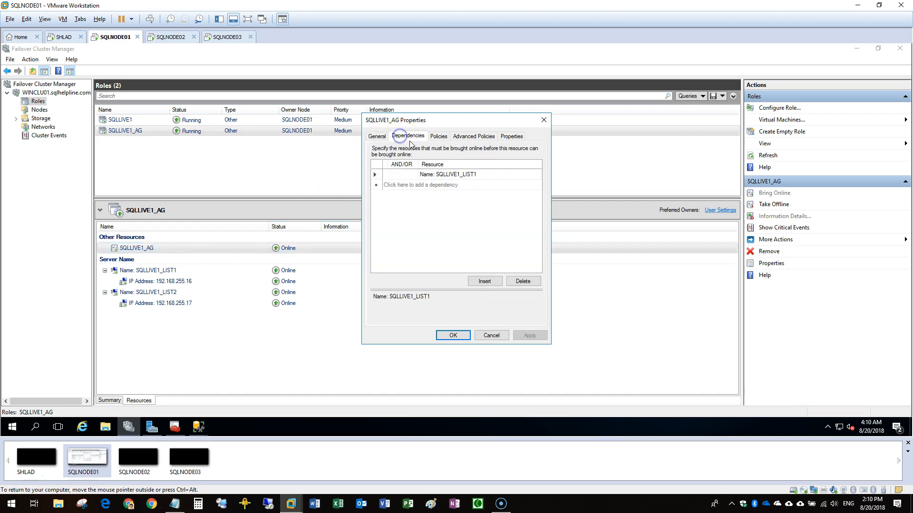
pyautogui.click(444, 186)
pyautogui.click(444, 185)
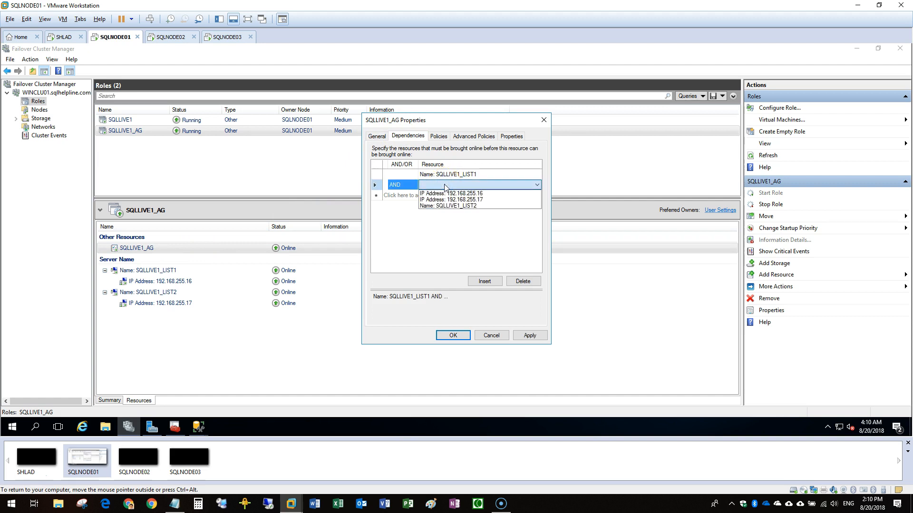
pyautogui.click(457, 205)
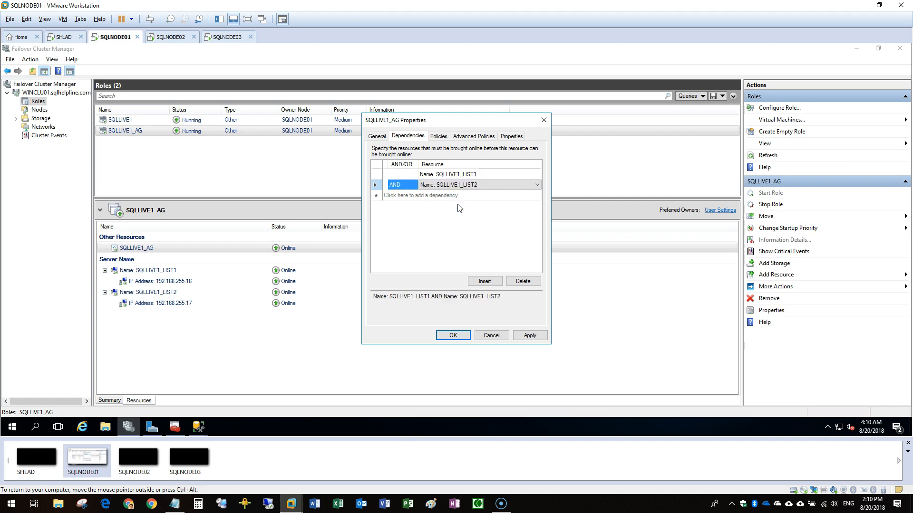
pyautogui.click(405, 189)
pyautogui.click(413, 189)
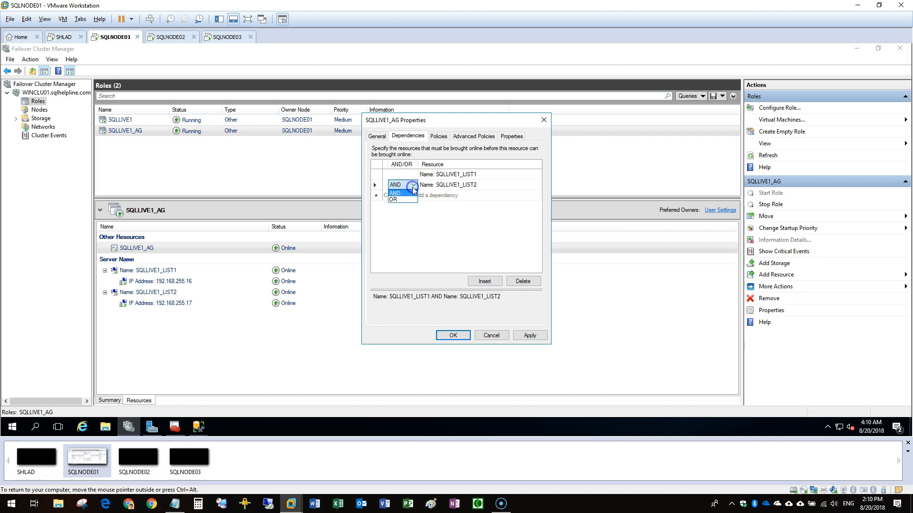
pyautogui.click(401, 200)
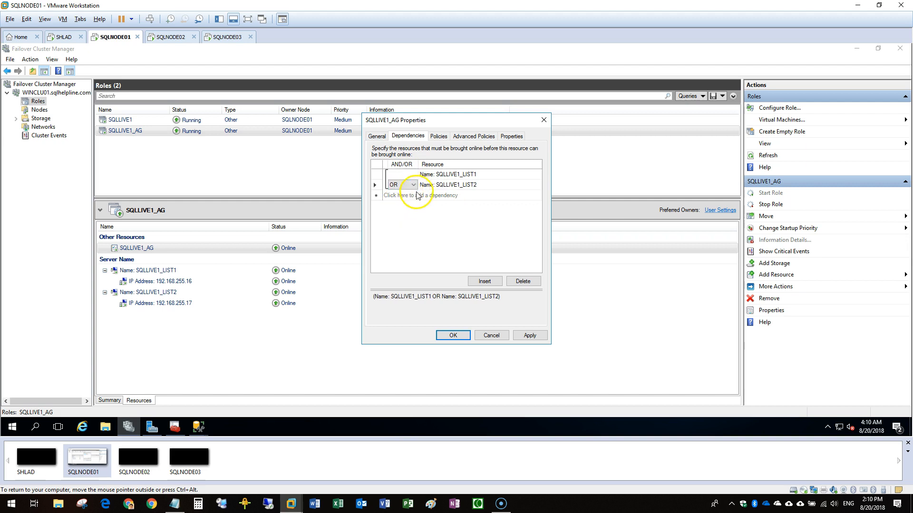
pyautogui.click(446, 199)
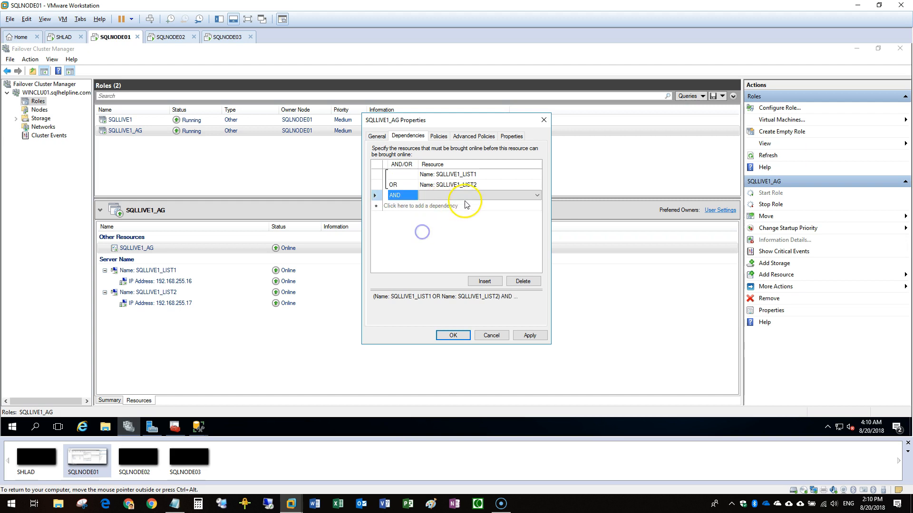
pyautogui.click(517, 280)
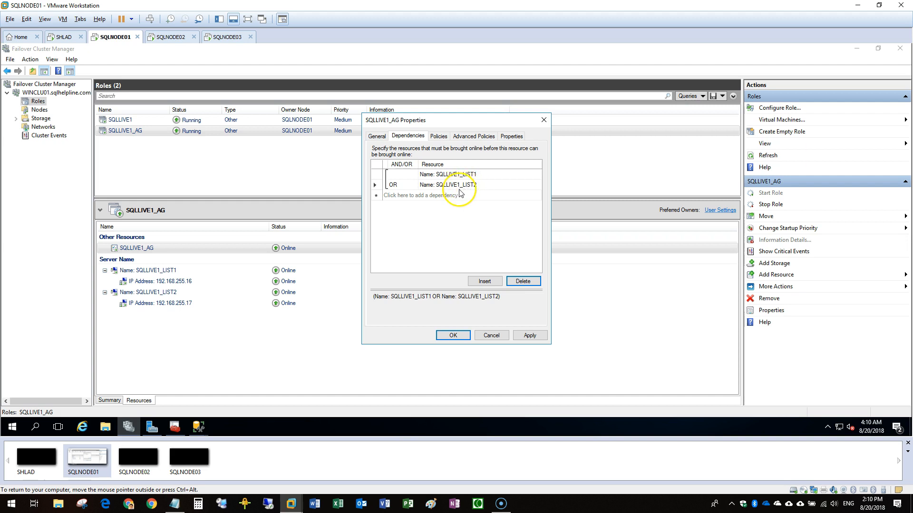
pyautogui.click(399, 185)
pyautogui.click(405, 193)
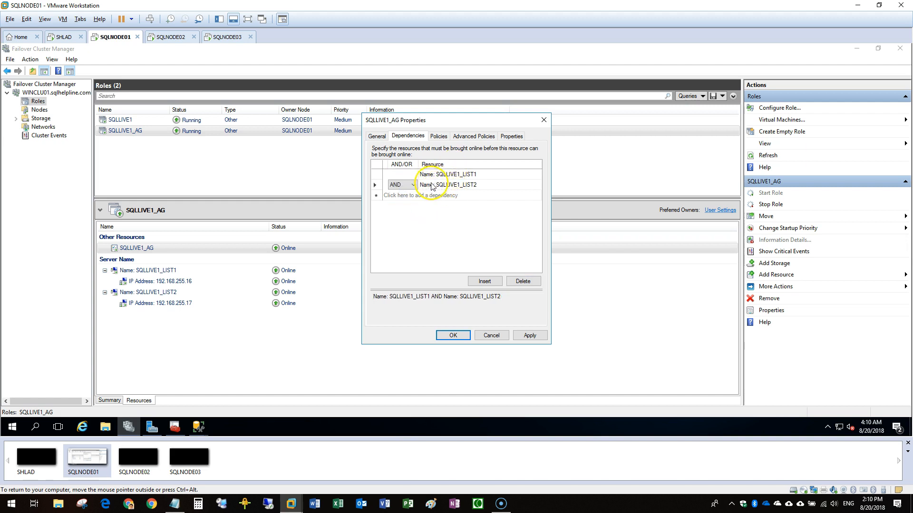
# - Set the operator between the SQLLIVE1_LIST1 and SQLLIVE1_LIST2 dependencies to OR and save the resource properties
pyautogui.click(403, 185)
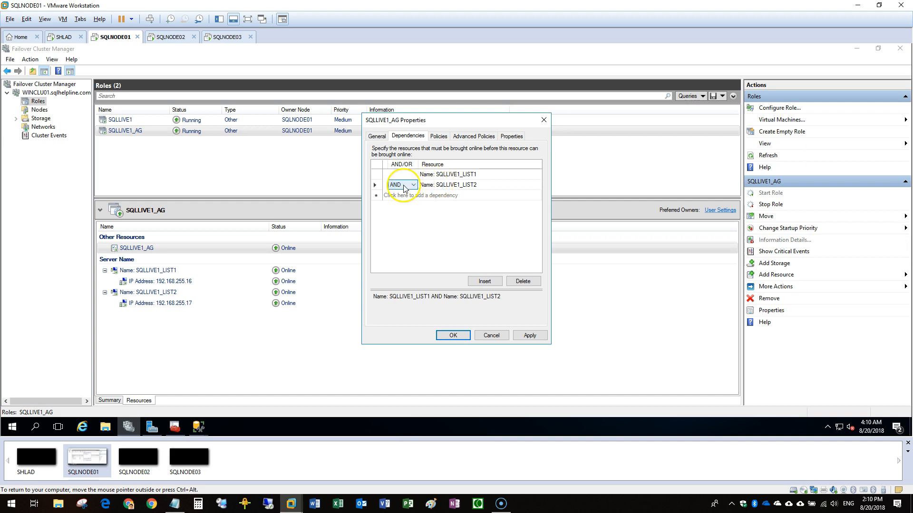
pyautogui.click(128, 247)
pyautogui.click(402, 185)
pyautogui.click(404, 185)
pyautogui.click(397, 199)
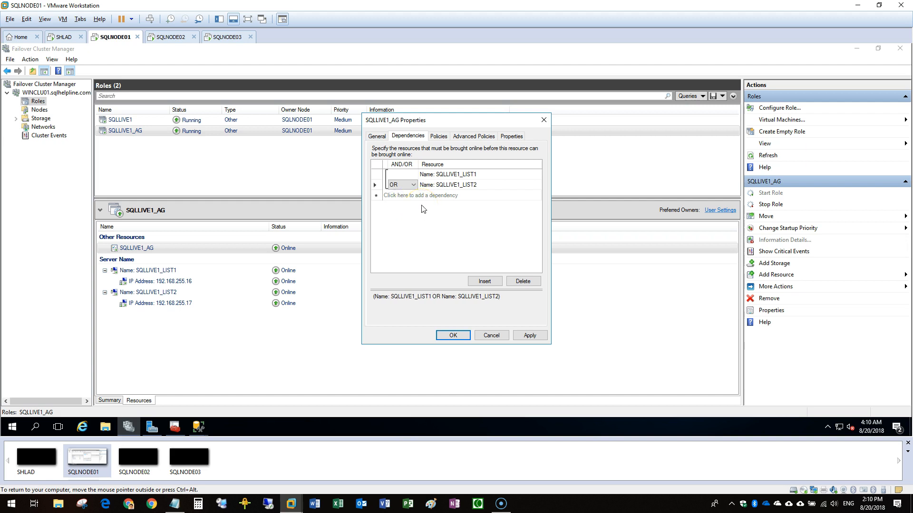
pyautogui.click(456, 335)
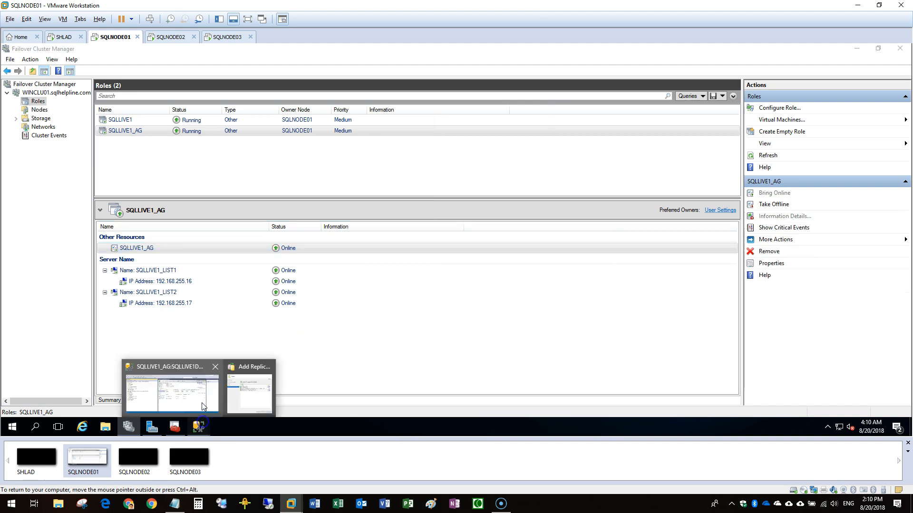
# - Switch to SQL Server Management Studio and close the completed Add Replica to Availability Group wizard
pyautogui.click(248, 390)
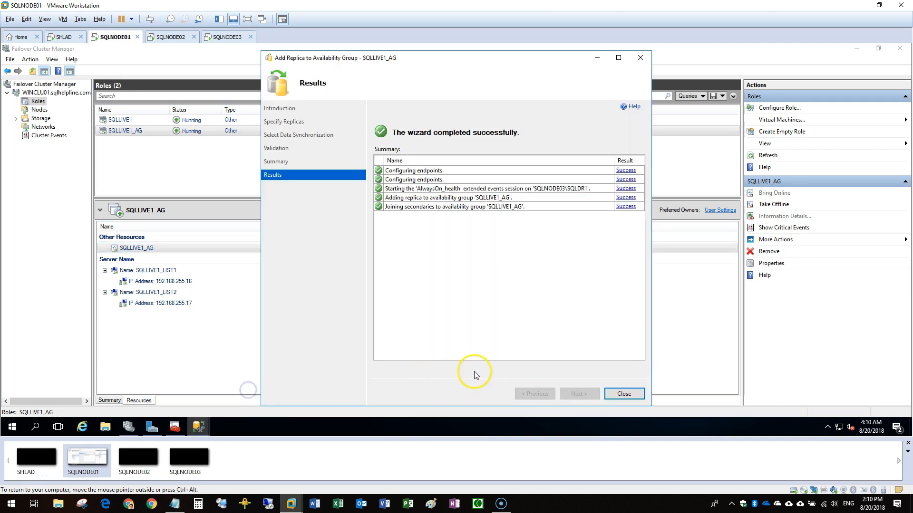
pyautogui.click(631, 396)
pyautogui.click(198, 426)
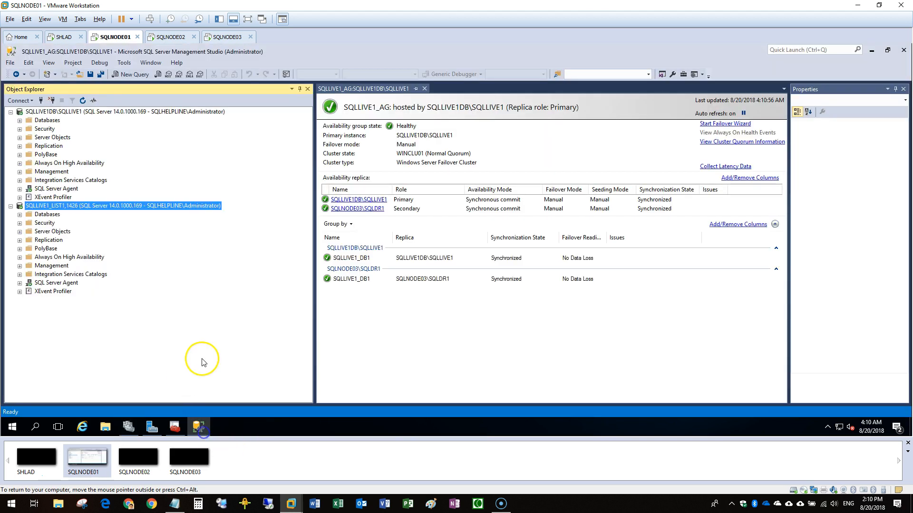
# - Expand Always On High Availability on SQLLIVE1DB\SQLLIVE1 and refresh the Availability Group Listeners of SQLLIVE1_AG
pyautogui.doubleClick(81, 163)
pyautogui.click(102, 233)
pyautogui.rightClick(101, 233)
pyautogui.click(121, 279)
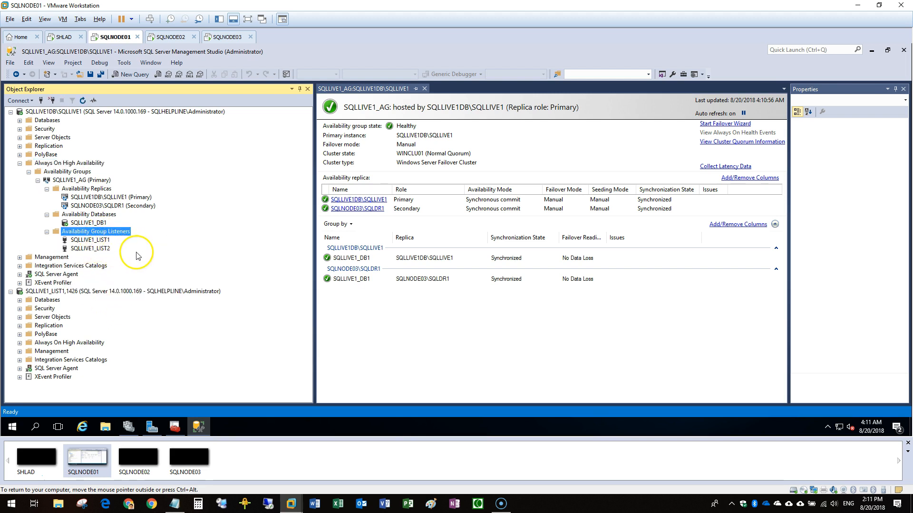
# - Try to connect to the database engine at SQLLIVE1_LIST2,1426 with Windows Authentication
pyautogui.click(23, 102)
pyautogui.click(47, 112)
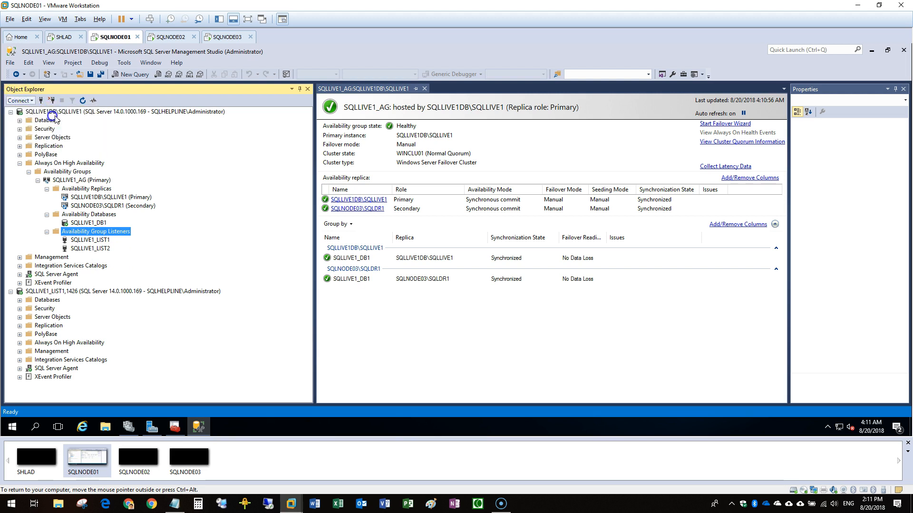
pyautogui.click(460, 177)
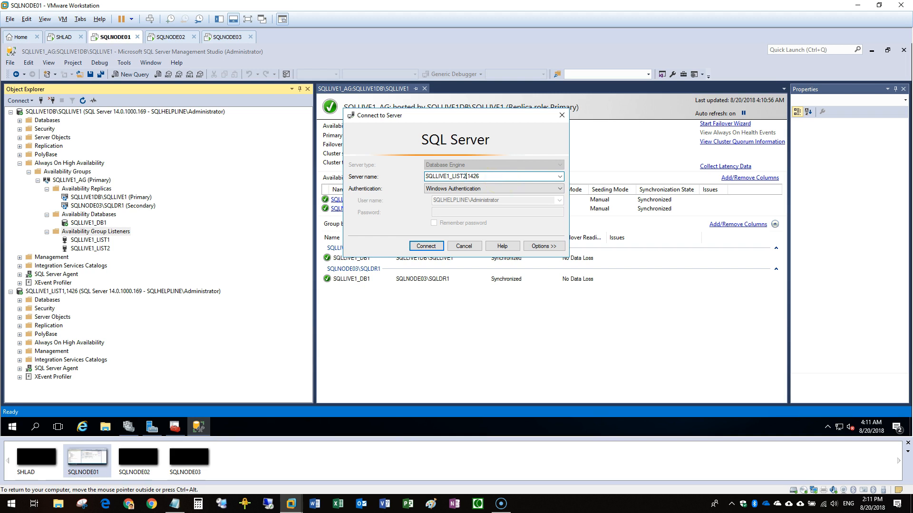
pyautogui.write('2')
pyautogui.press('Return')
pyautogui.click(463, 245)
# - Set the port in the SQLLIVE1_LIST2 availability group listener's properties and save them
pyautogui.rightClick(105, 248)
pyautogui.click(127, 304)
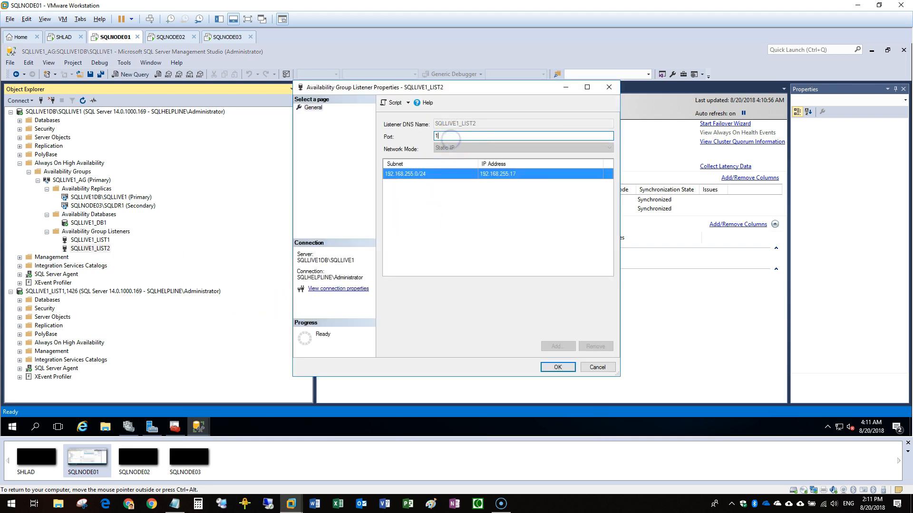
pyautogui.click(564, 366)
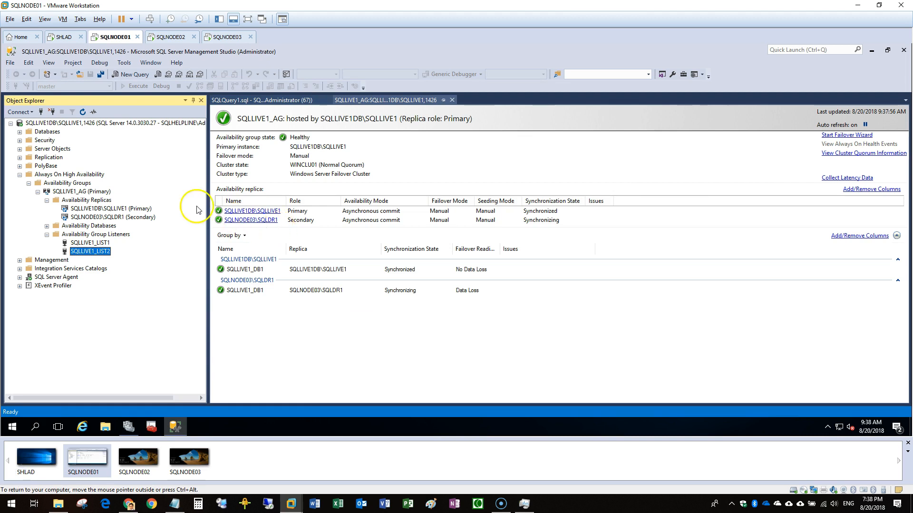
# - Connect to the database engine at SQLLIVE1_LIST1,1426 with Windows Authentication
pyautogui.doubleClick(56, 124)
pyautogui.doubleClick(30, 124)
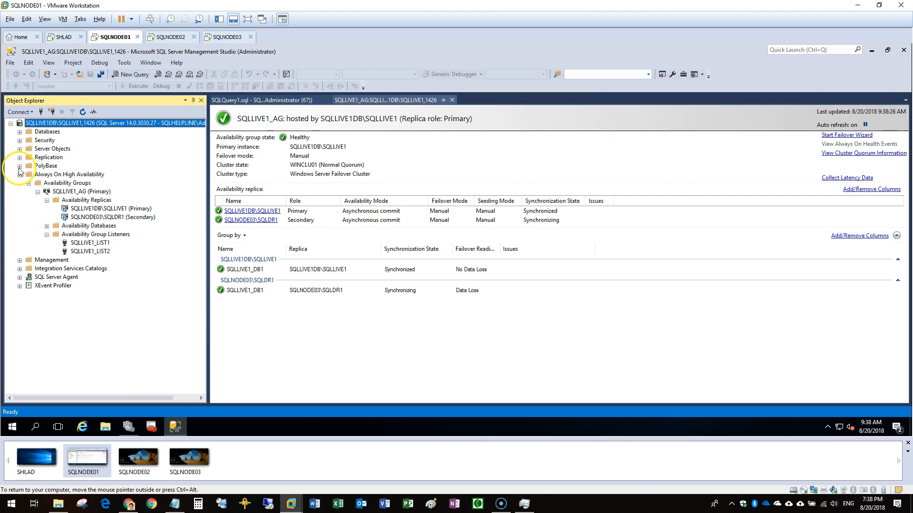
pyautogui.click(48, 202)
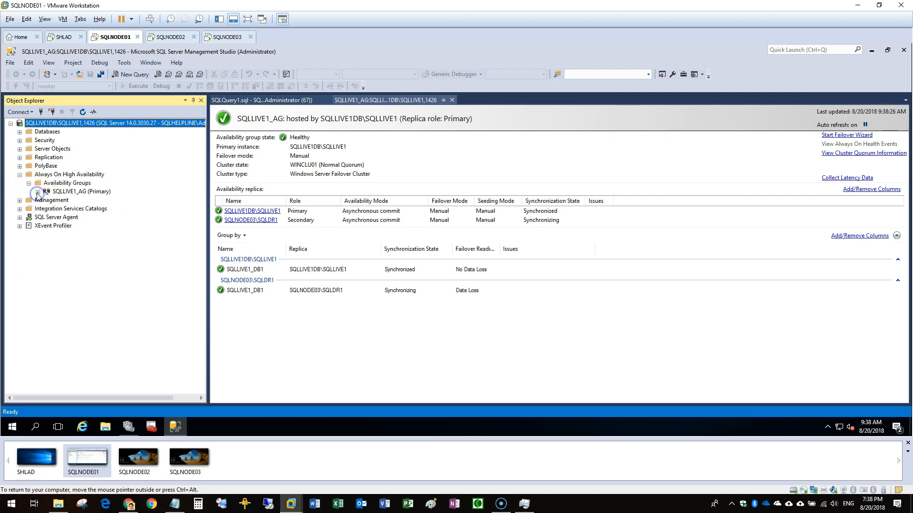
pyautogui.click(31, 113)
pyautogui.click(46, 123)
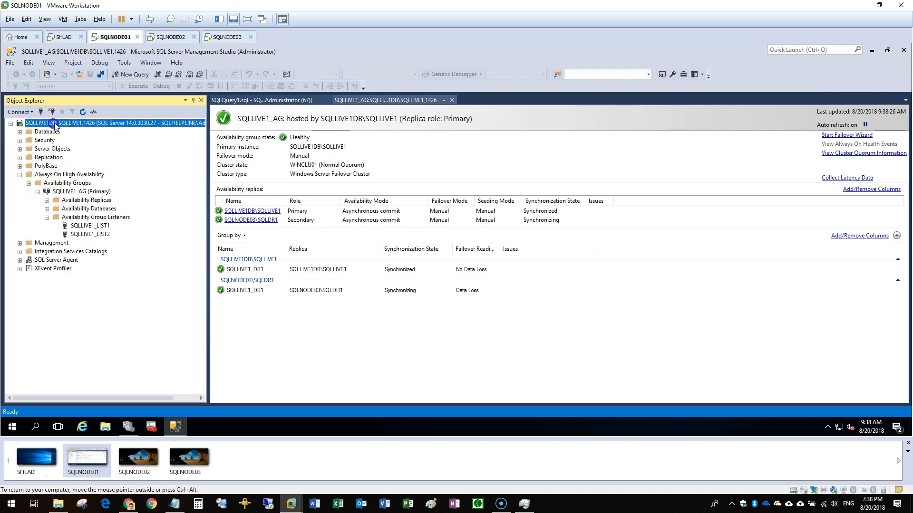
pyautogui.write('SQLLIVE1_LIST1,1426')
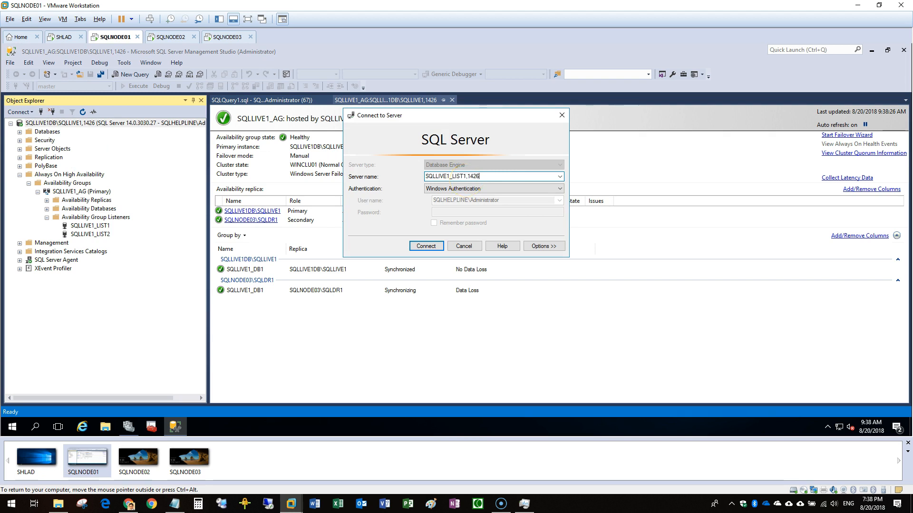
pyautogui.press('Return')
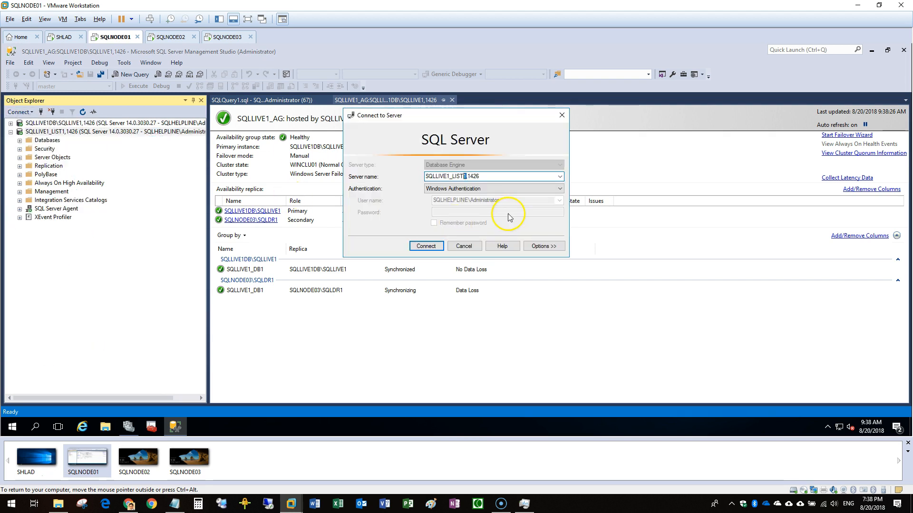
# - Connect to the database engine at SQLLIVE1_LIST2,1426 and expand its Always On High Availability folder
pyautogui.write('2')
pyautogui.press('Return')
pyautogui.doubleClick(69, 278)
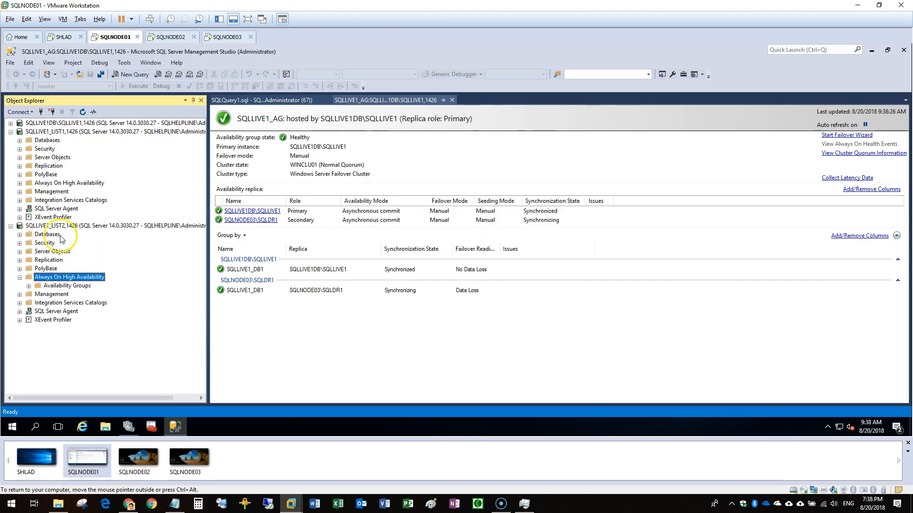
# - Examine the instance name in the general server properties of the SQLLIVE1_LIST1,1426 connection, and close the properties
pyautogui.rightClick(76, 133)
pyautogui.click(106, 310)
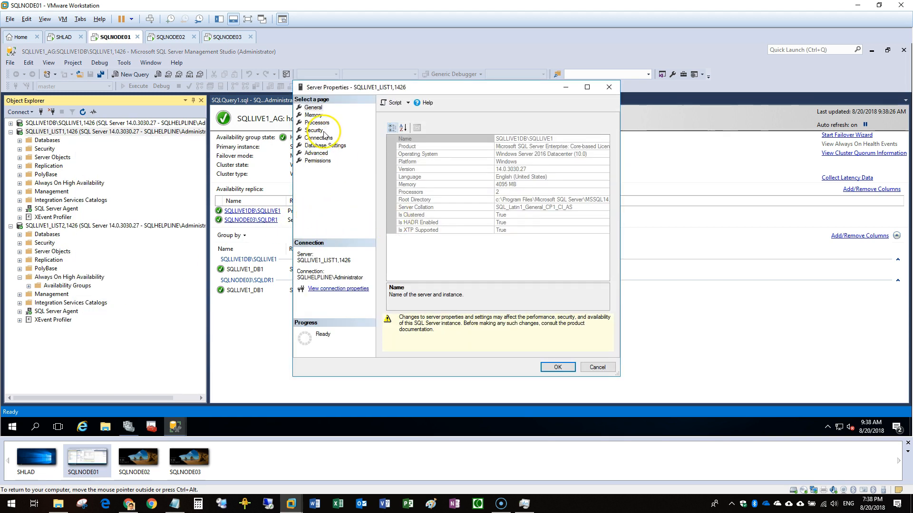
pyautogui.click(317, 153)
pyautogui.click(314, 107)
pyautogui.click(511, 138)
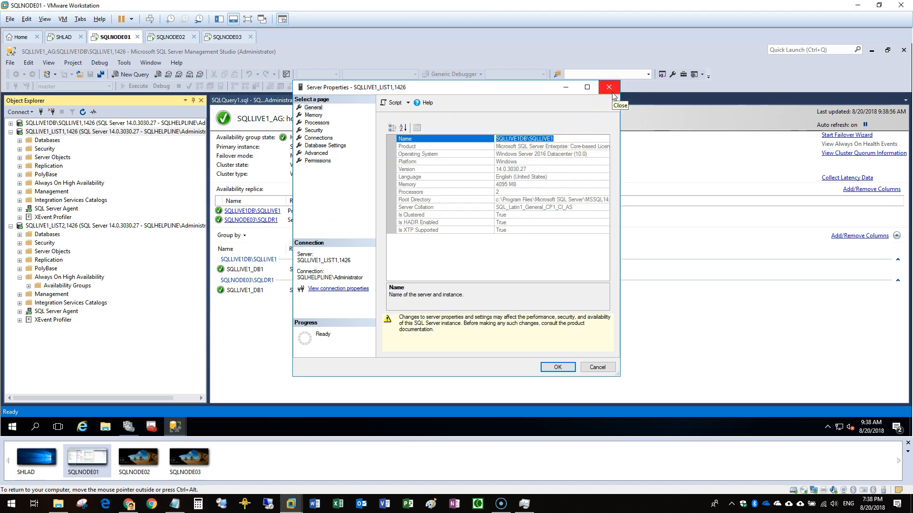
pyautogui.click(613, 93)
# - Examine the instance name in the server properties of the SQLLIVE1_LIST2,1426 connection, and close the properties
pyautogui.rightClick(114, 225)
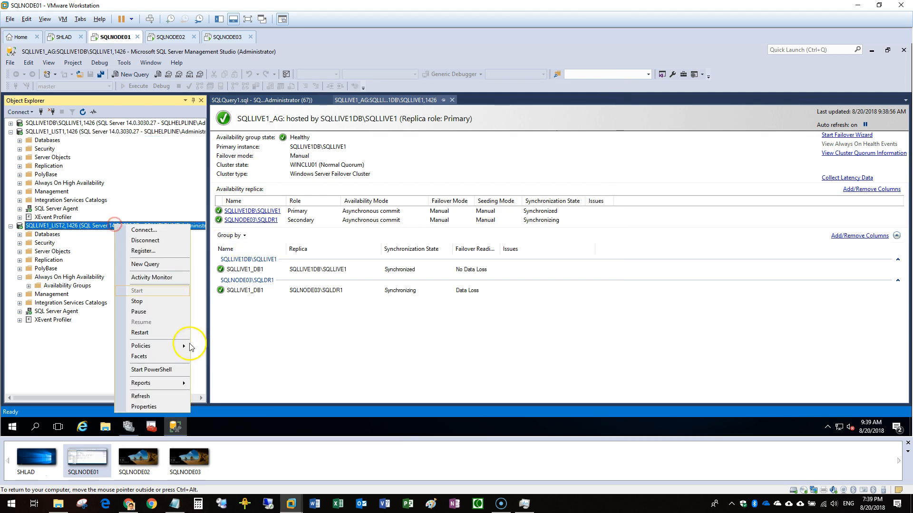
pyautogui.click(155, 407)
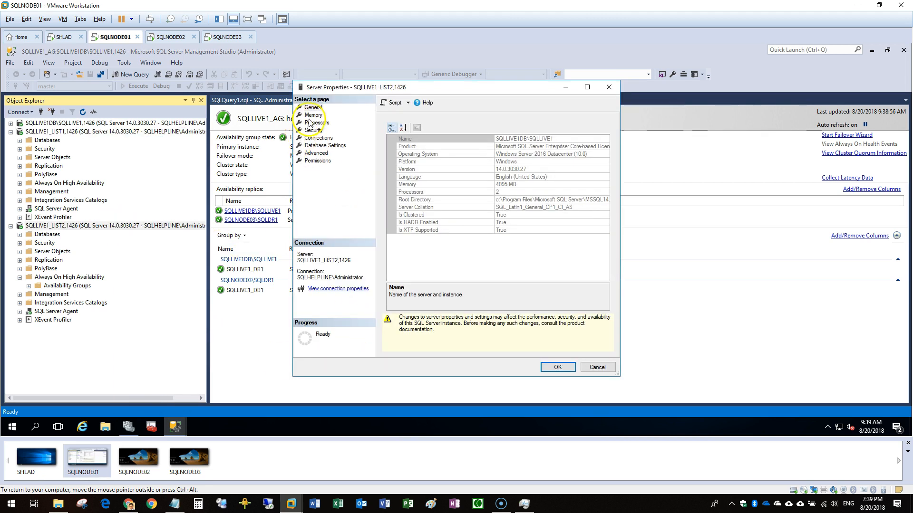
pyautogui.click(439, 139)
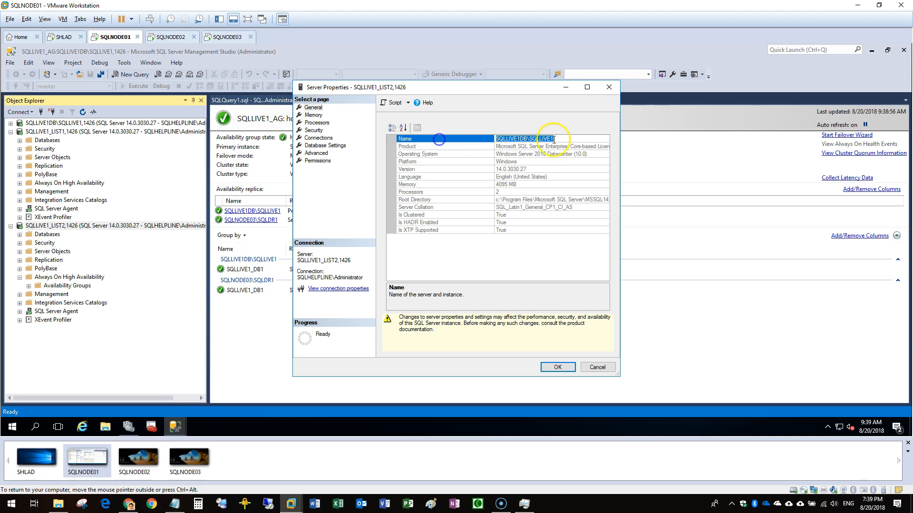
pyautogui.click(609, 87)
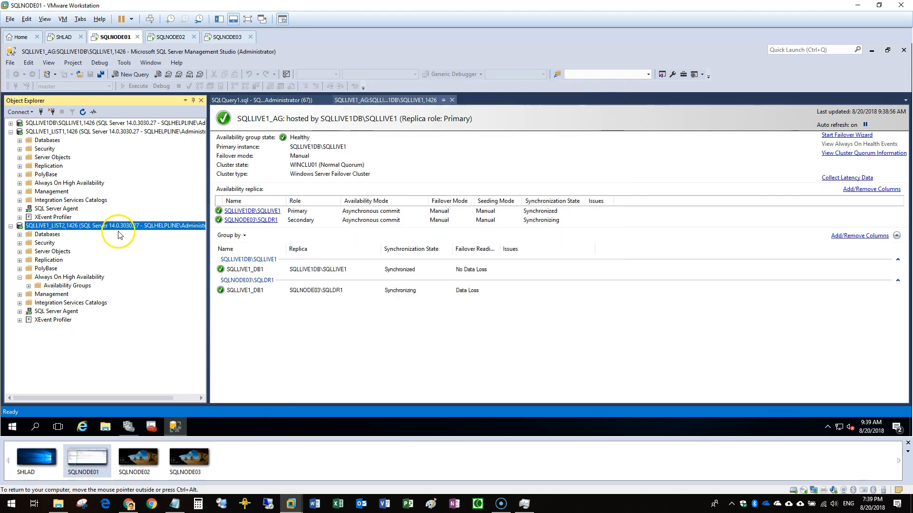
# - Expand the SQLLIVE1_AG availability group and its replicas under the SQLLIVE1_LIST1,1426 connection
pyautogui.doubleClick(69, 183)
pyautogui.doubleClick(78, 192)
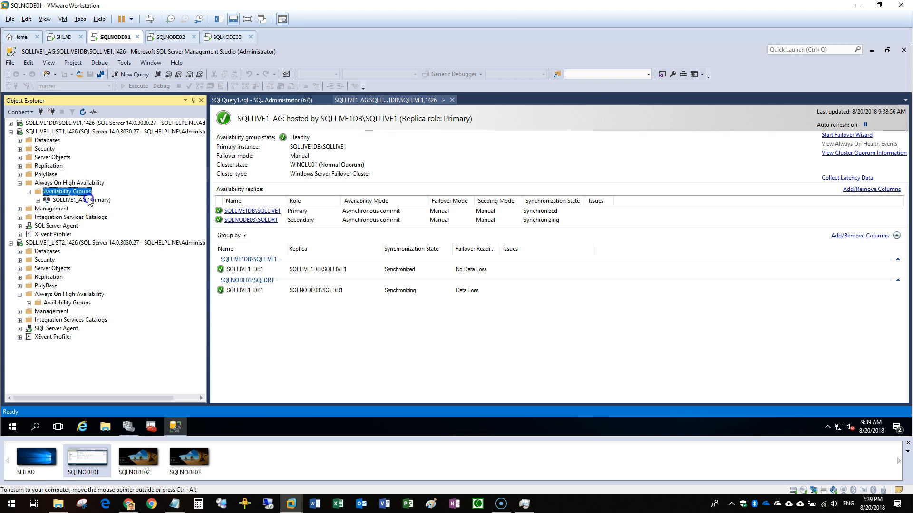
pyautogui.doubleClick(82, 200)
pyautogui.doubleClick(95, 209)
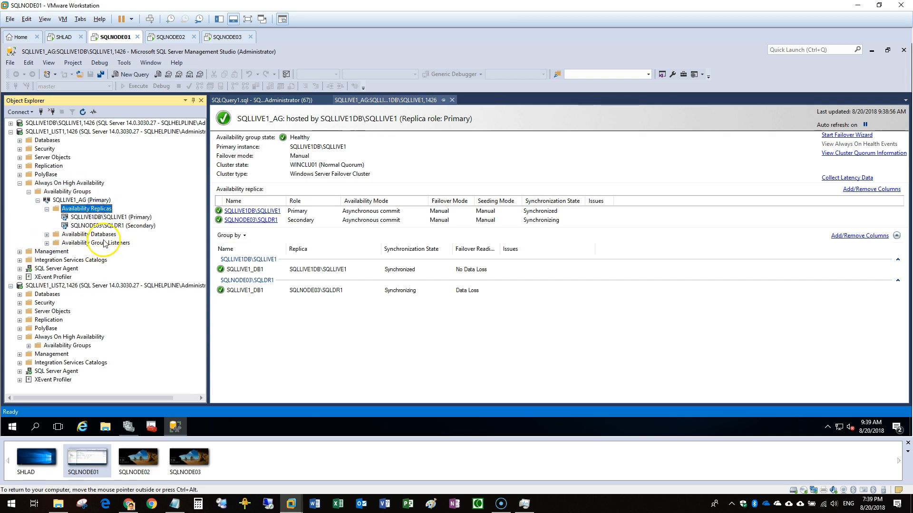
# - Expand the SQLLIVE1_AG replicas under SQLLIVE1_LIST2,1426 and the group's listeners under SQLLIVE1_LIST1,1426
pyautogui.doubleClick(71, 345)
pyautogui.doubleClick(81, 354)
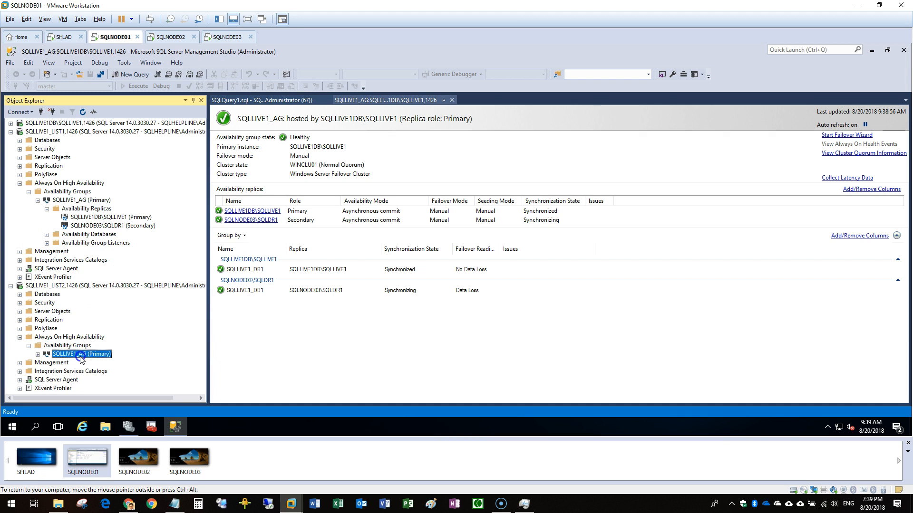
pyautogui.doubleClick(87, 362)
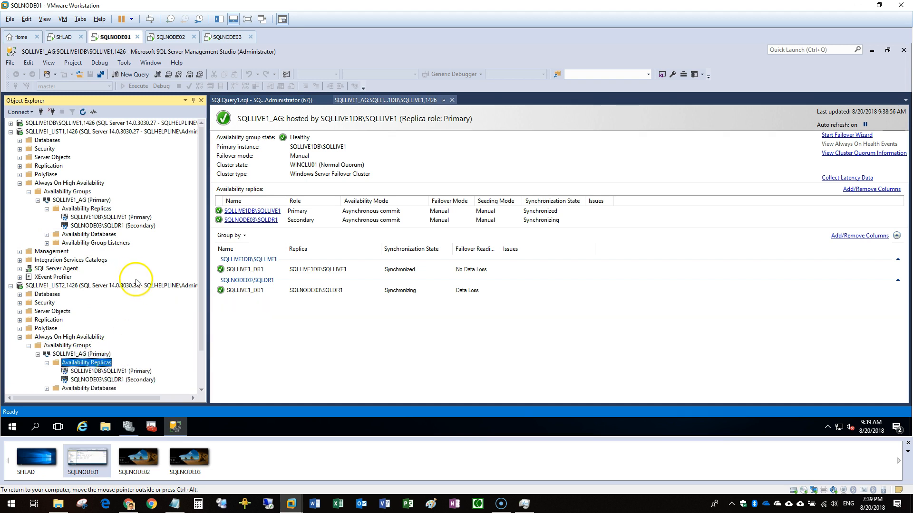
pyautogui.doubleClick(102, 243)
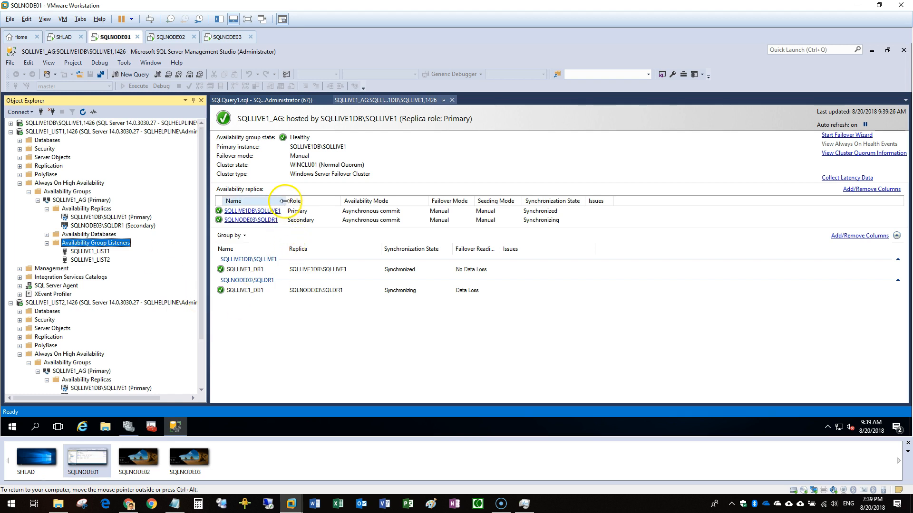
pyautogui.moveTo(284, 201); pyautogui.dragTo(294, 199)
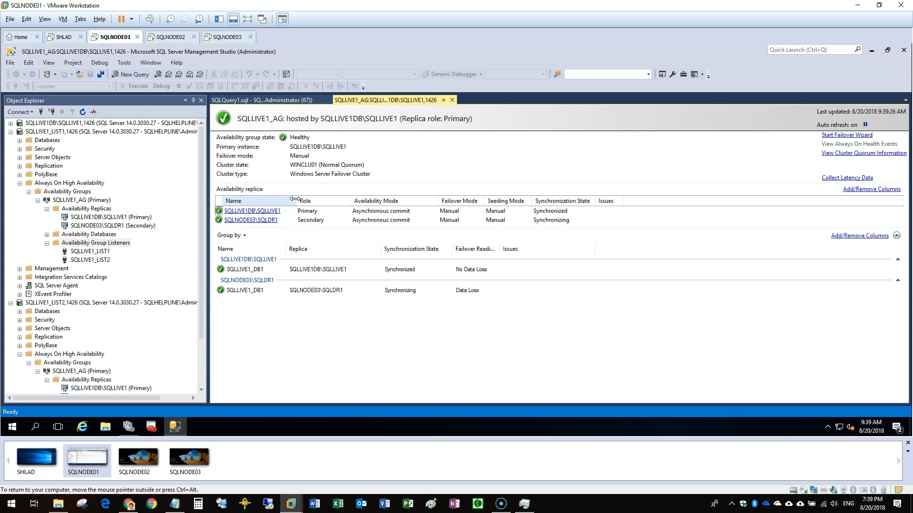